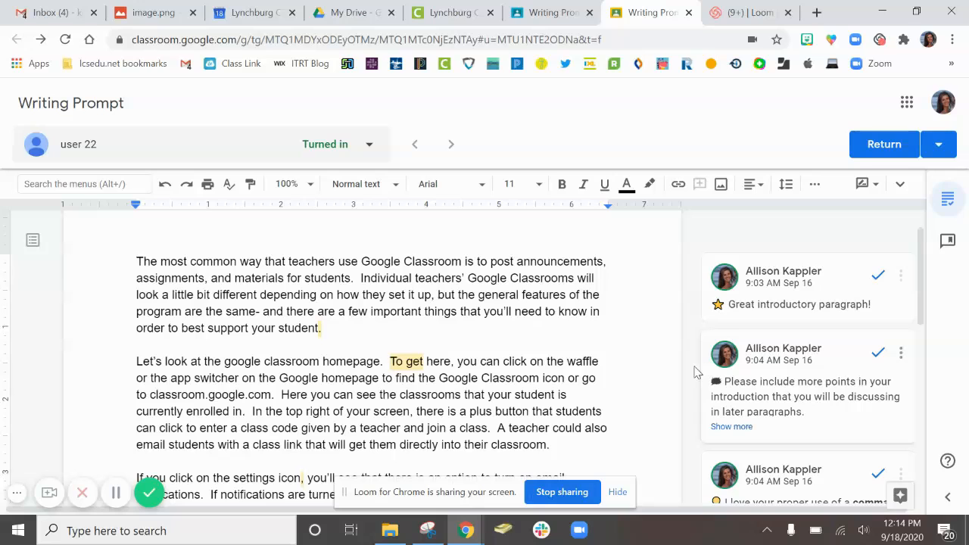
Review the feedback comments on the student's document, then open the comment bank and look through its saved comments.
scroll(688, 377, "down", 1)
scroll(688, 377, "down", 2)
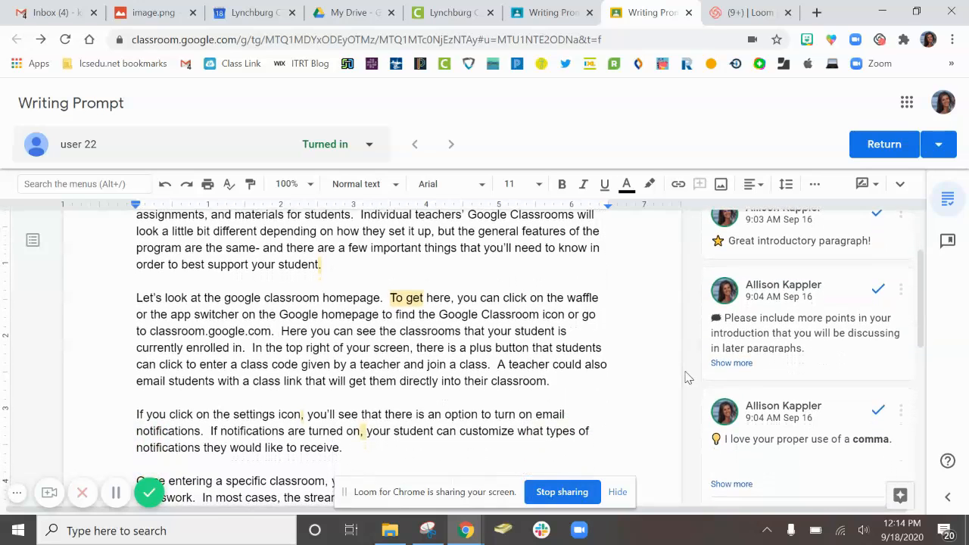
scroll(688, 378, "up", 3)
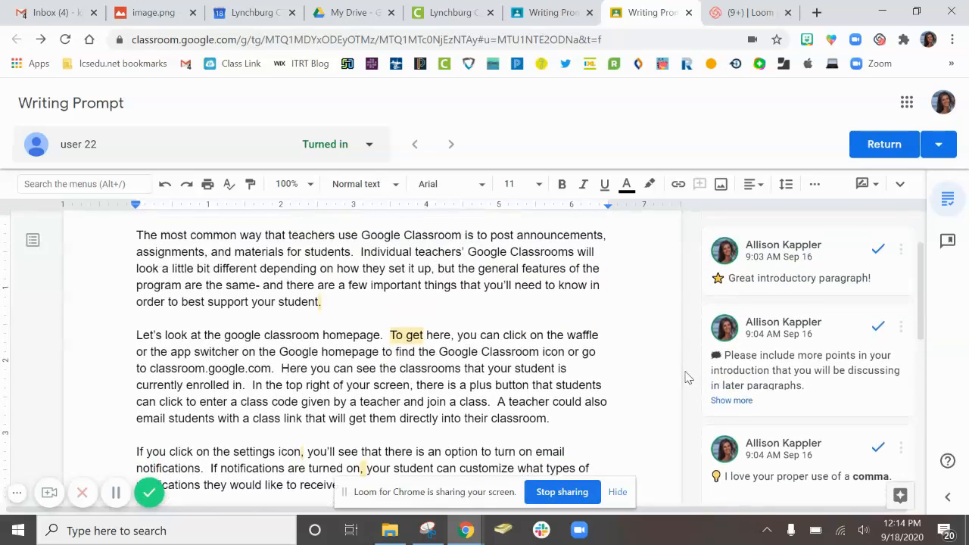
scroll(687, 377, "down", 1)
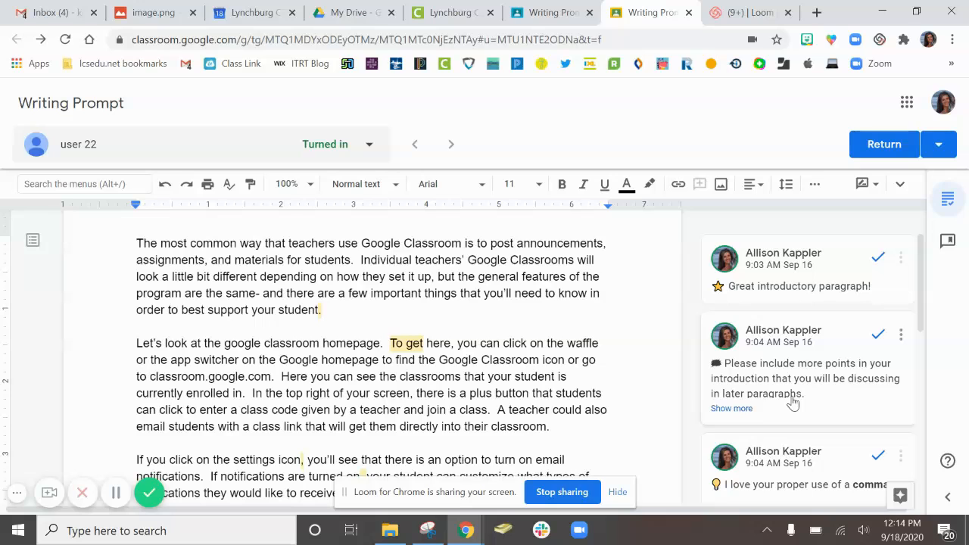
left_click(950, 501)
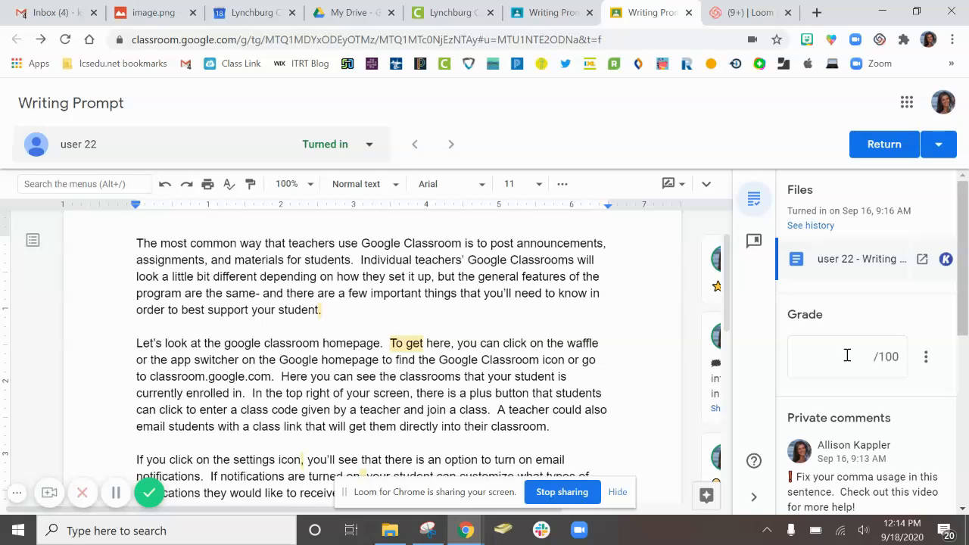
left_click(753, 244)
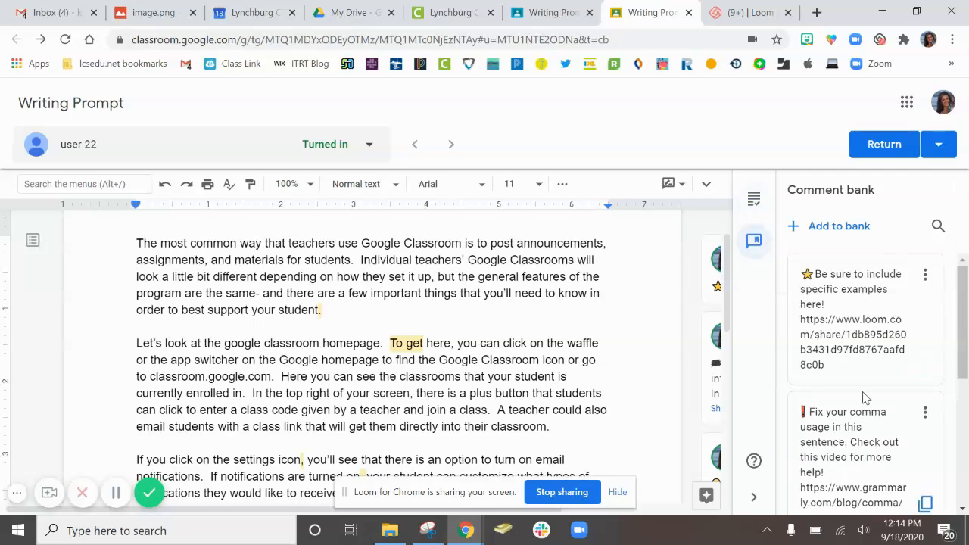
scroll(865, 397, "down", 3)
scroll(866, 397, "up", 3)
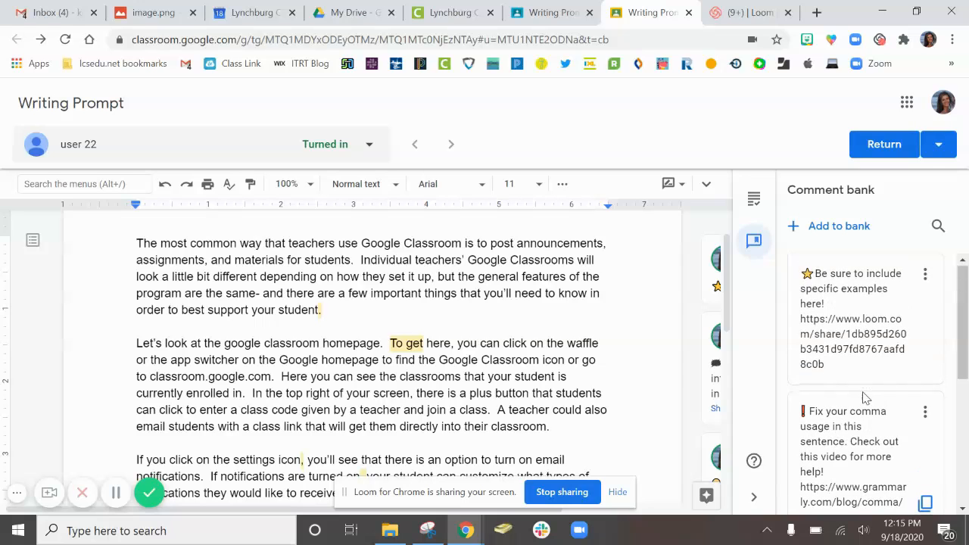
Start a new comment bank entry reading "Please try to add more details in this sentence." with a light bulb emoji in front.
left_click(834, 236)
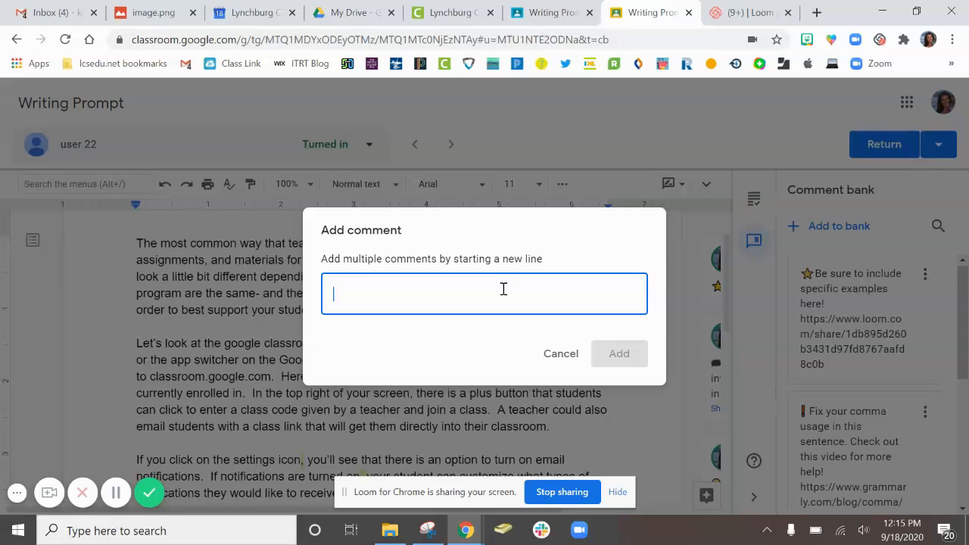
type("Please try to add more details in this sentence.")
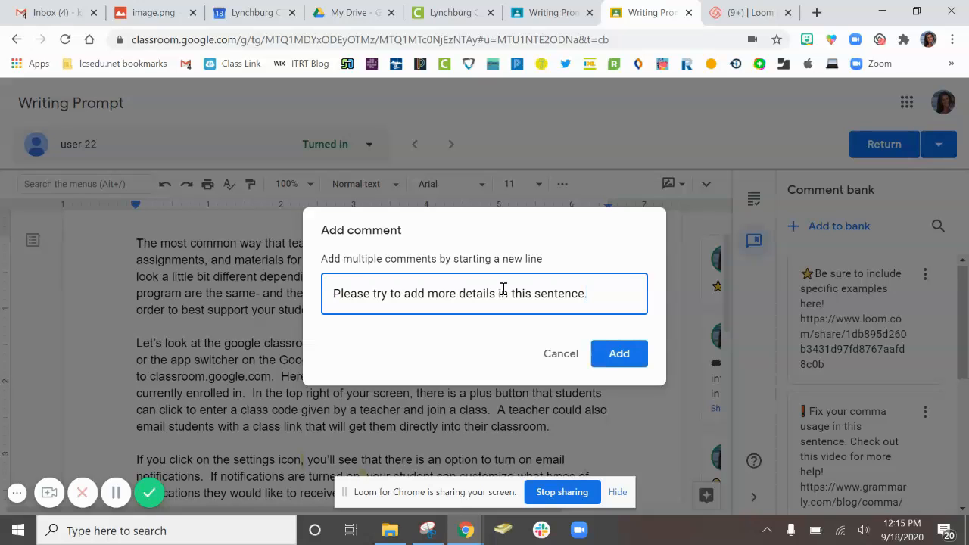
left_click(331, 295)
left_click(832, 40)
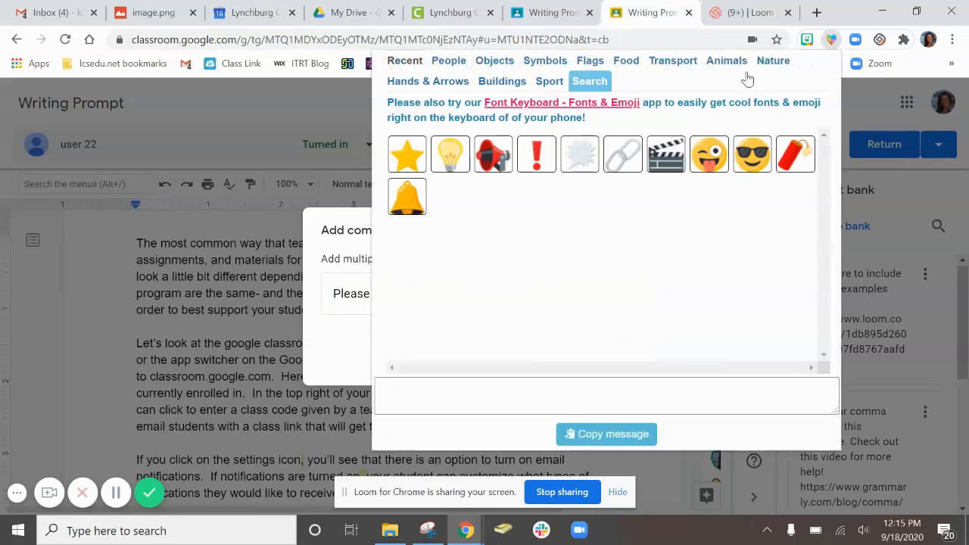
left_click(449, 156)
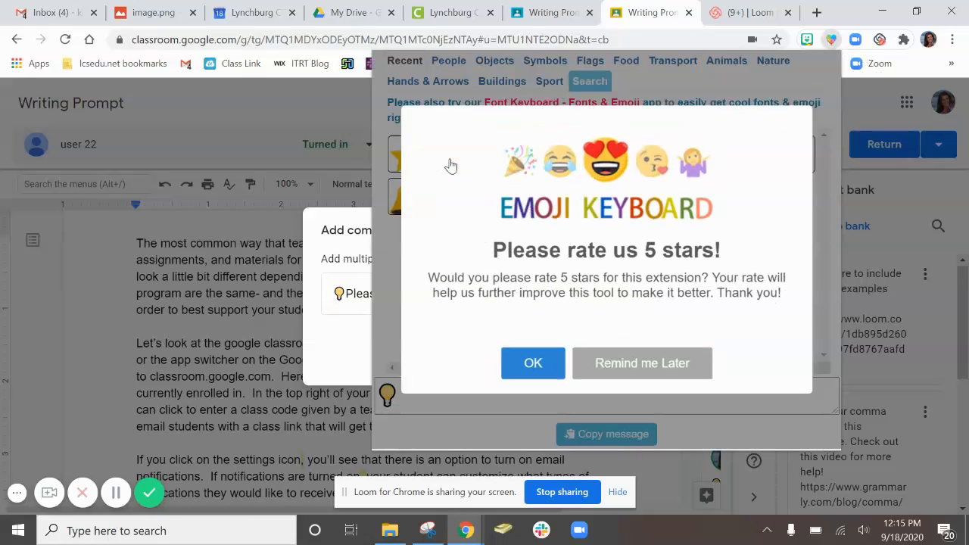
left_click(629, 368)
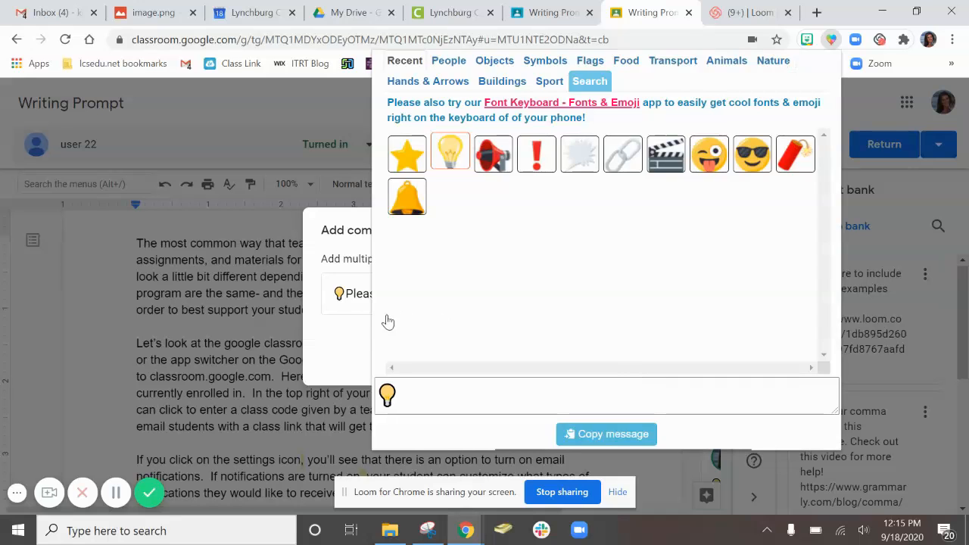
left_click(363, 294)
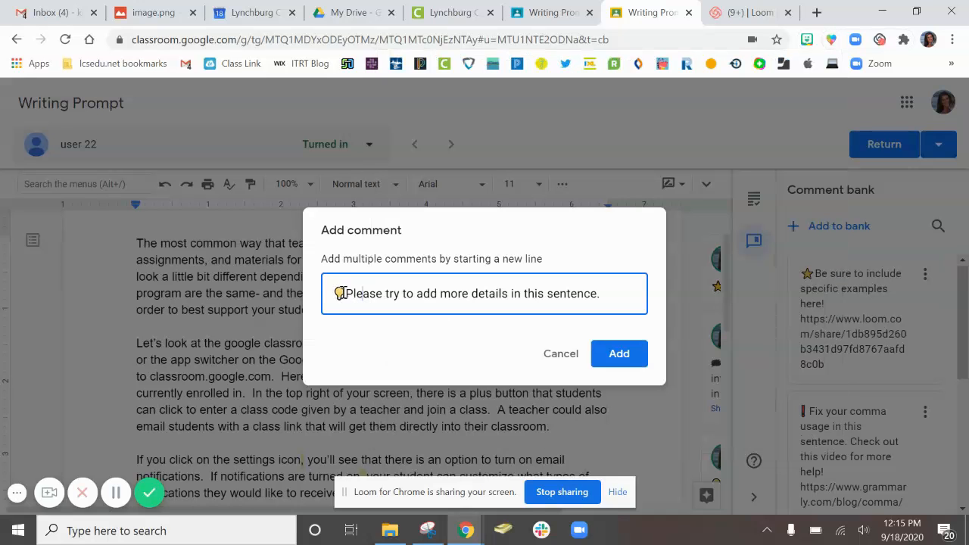
Append the share link of the Loom video "Classwork for Sample Class" below the comment text and add the comment to the bank.
left_click(620, 293)
left_click(753, 13)
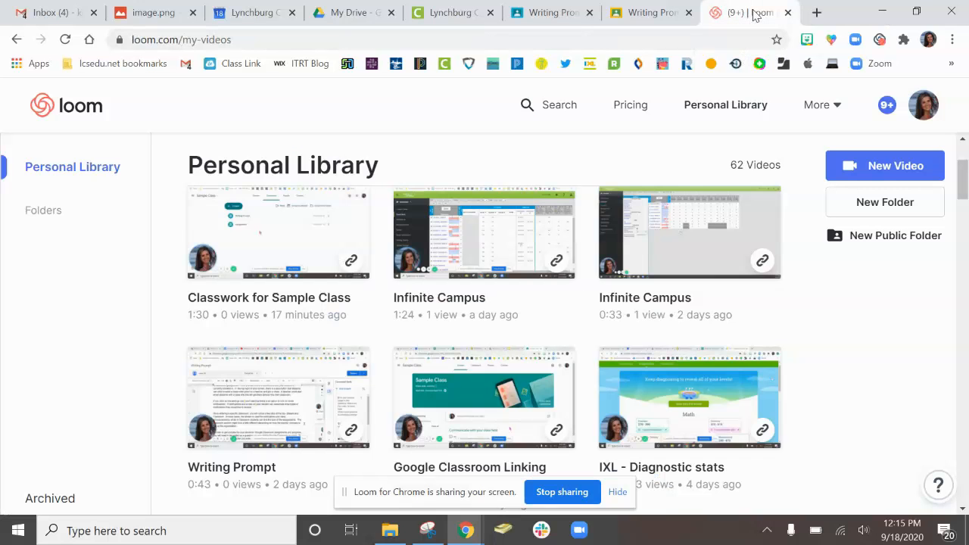
left_click(351, 261)
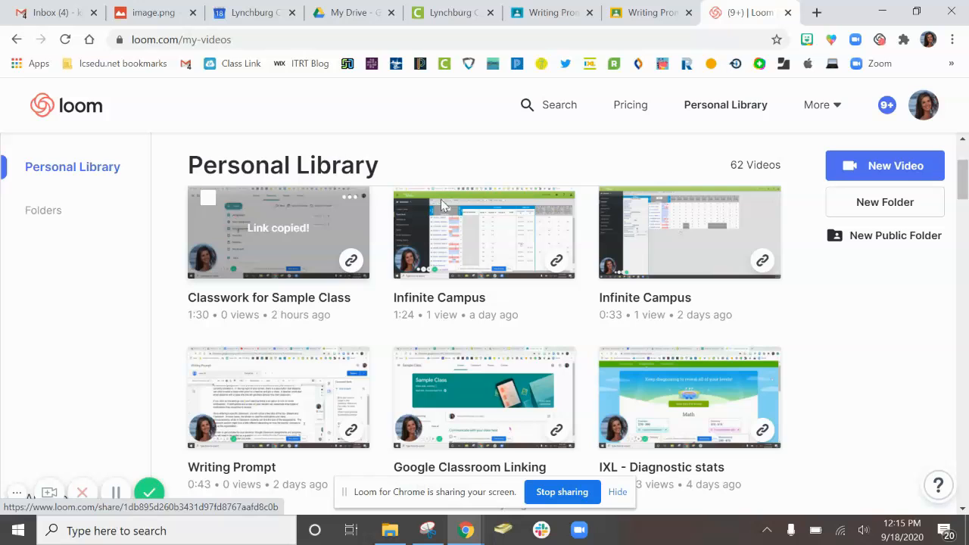
left_click(638, 13)
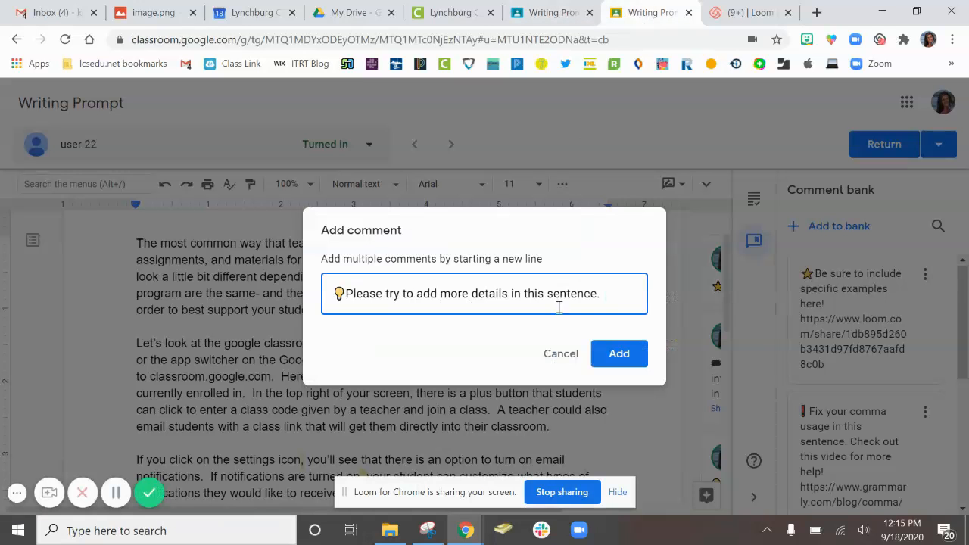
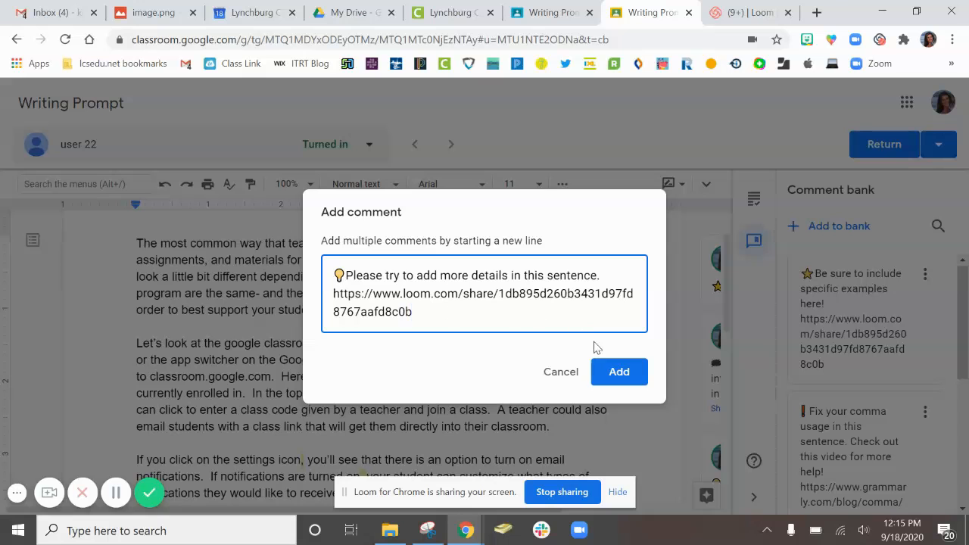
left_click(614, 374)
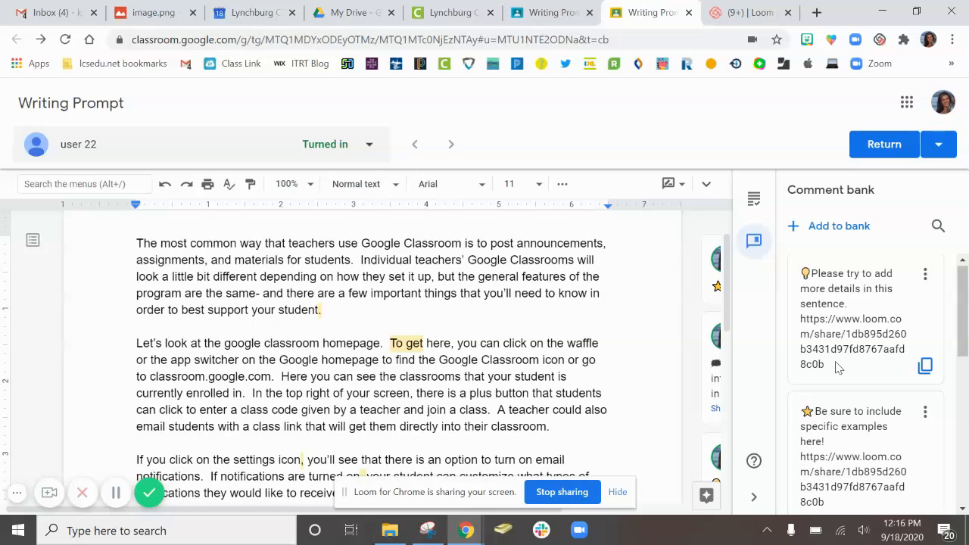
Hide the side panel and return to the beginning of the student's document.
left_click(755, 497)
scroll(612, 411, "down", 5)
scroll(613, 411, "up", 7)
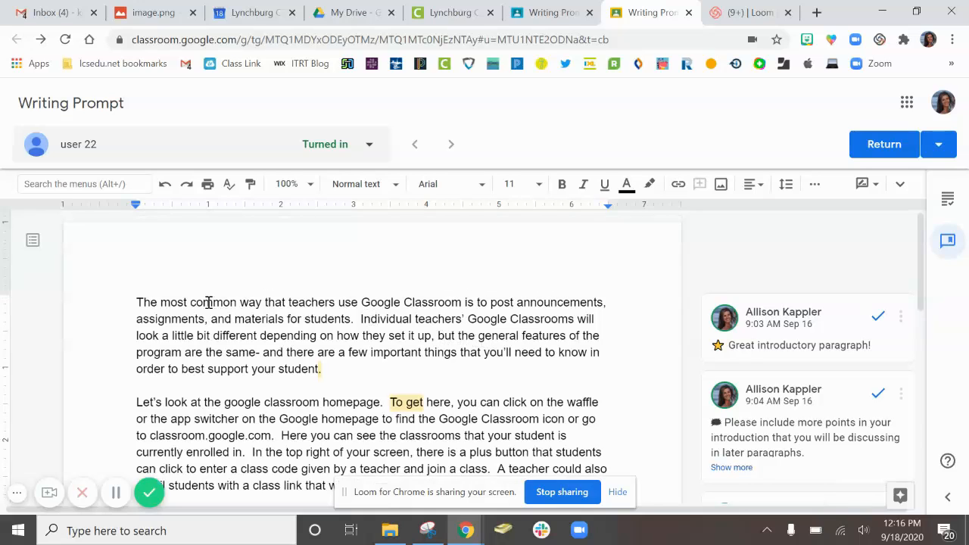
Post the bank comment "I love your proper use of a comma." on the word "The" opening the first paragraph, using # to look it up.
left_click_drag(134, 302, 158, 302)
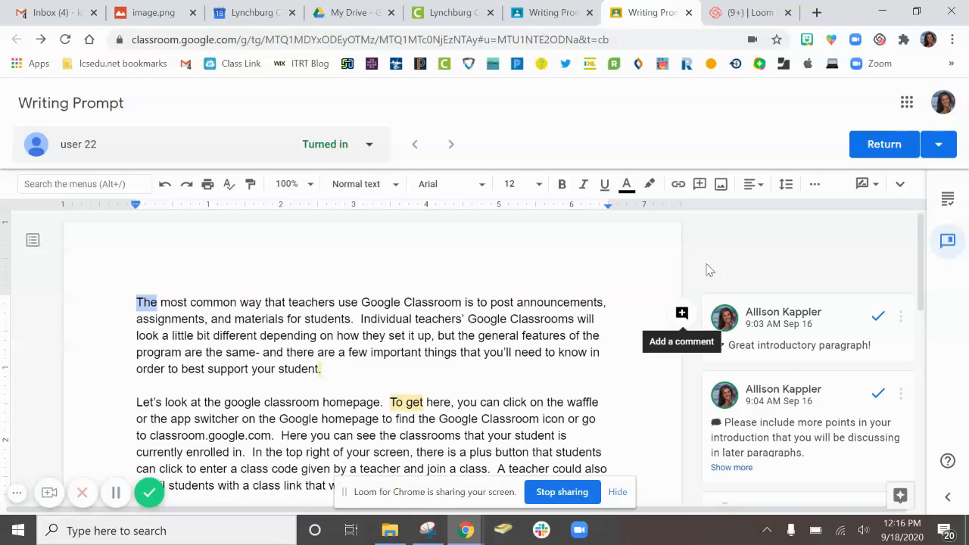
left_click(683, 318)
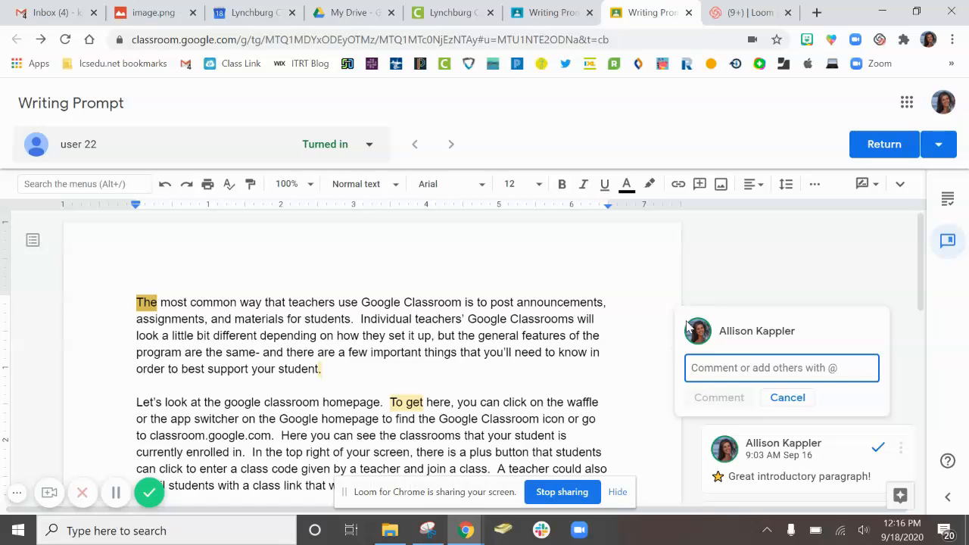
type("#")
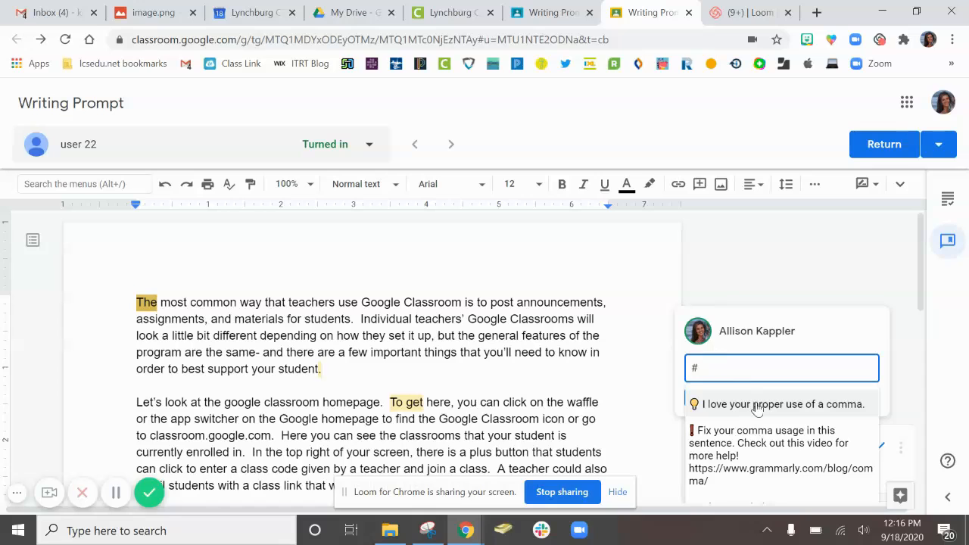
scroll(757, 409, "down", 2)
scroll(757, 409, "down", 1)
scroll(757, 409, "up", 2)
left_click(776, 338)
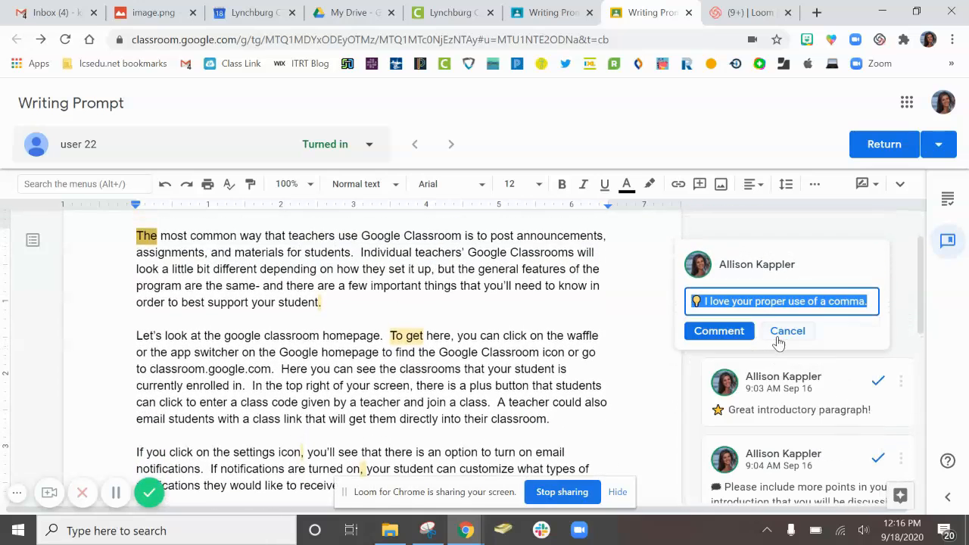
left_click(719, 331)
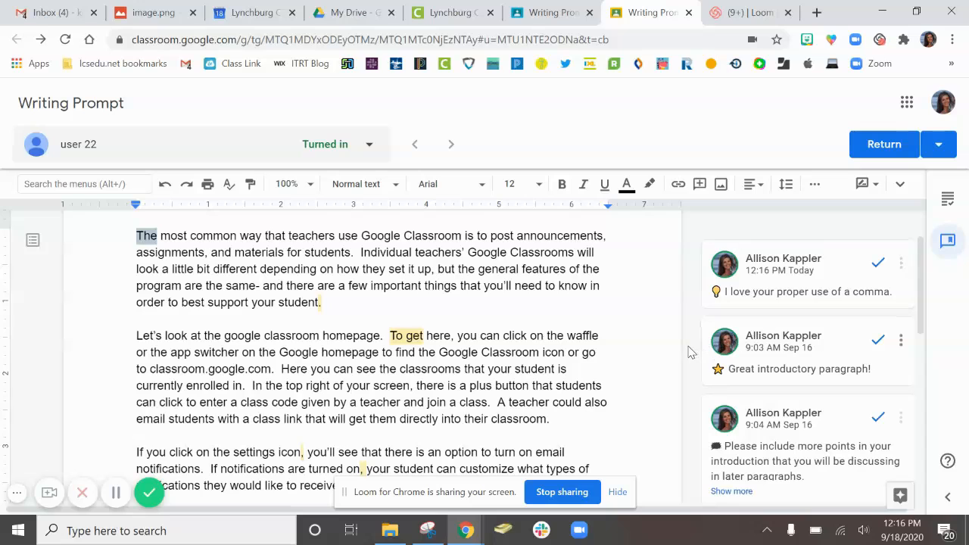
Edit the comment on "To get" so the word "more" is bold, written as *more*, and save it.
scroll(689, 352, "down", 2)
scroll(689, 352, "down", 3)
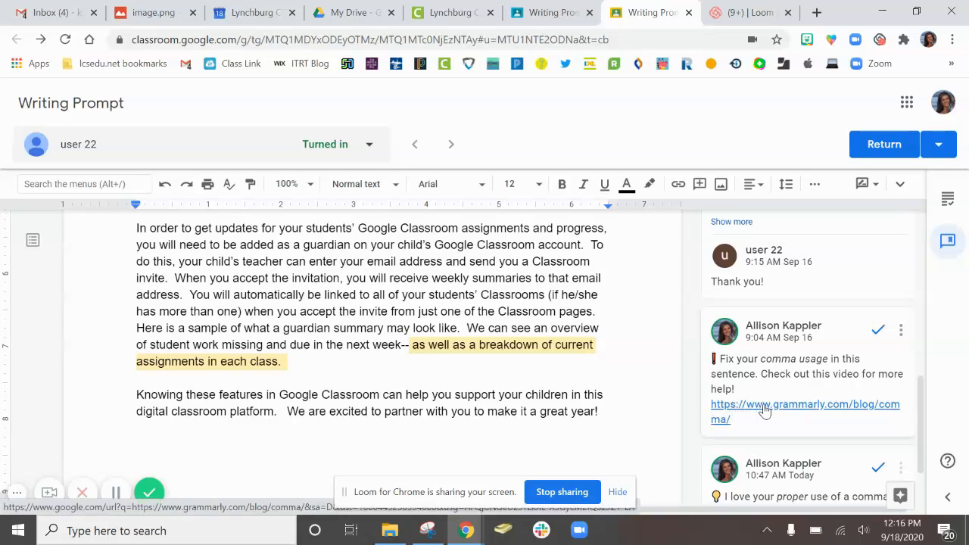
scroll(764, 410, "up", 2)
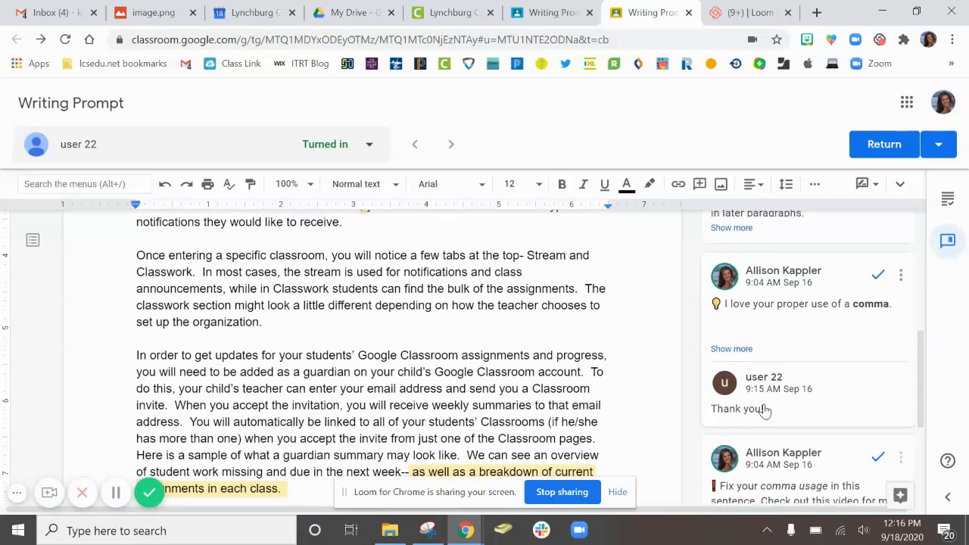
scroll(765, 410, "up", 1)
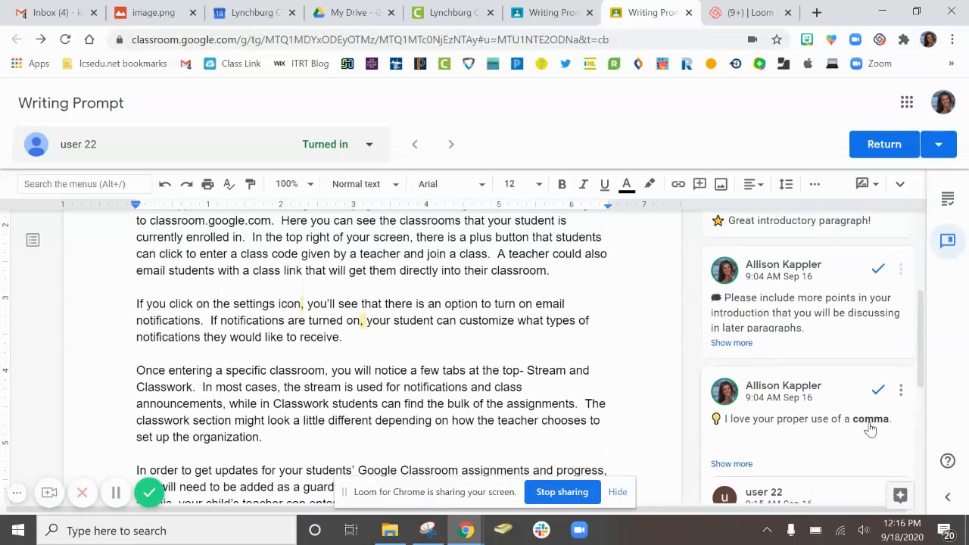
left_click(901, 271)
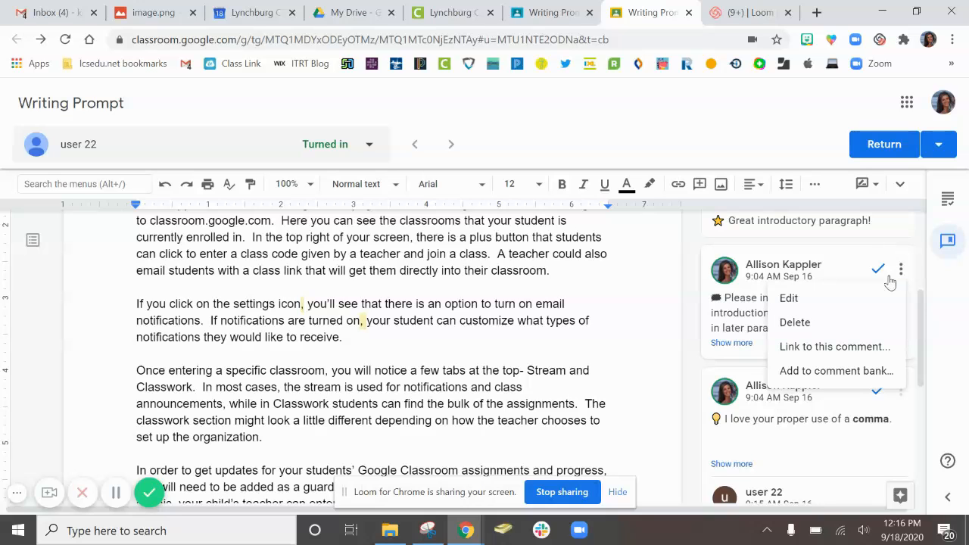
left_click(822, 306)
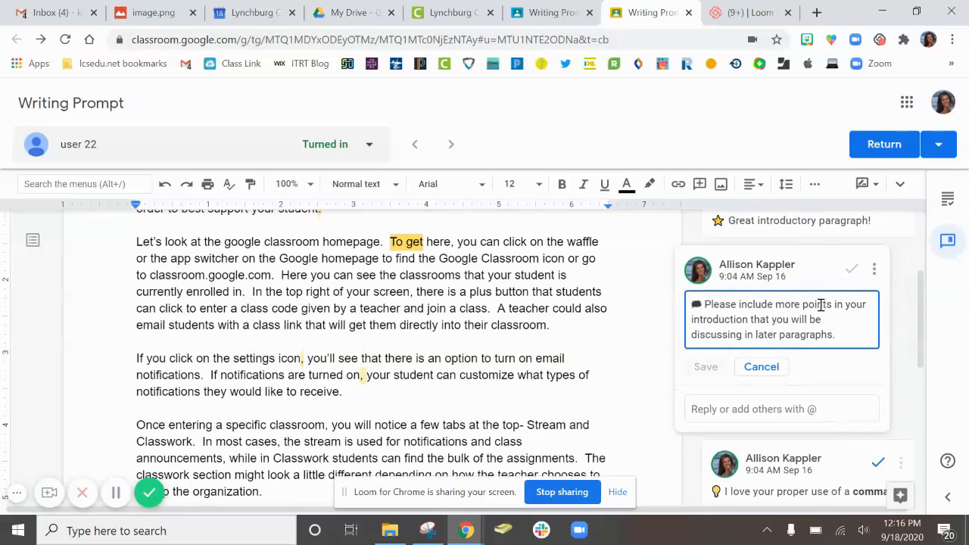
left_click(774, 305)
type("*")
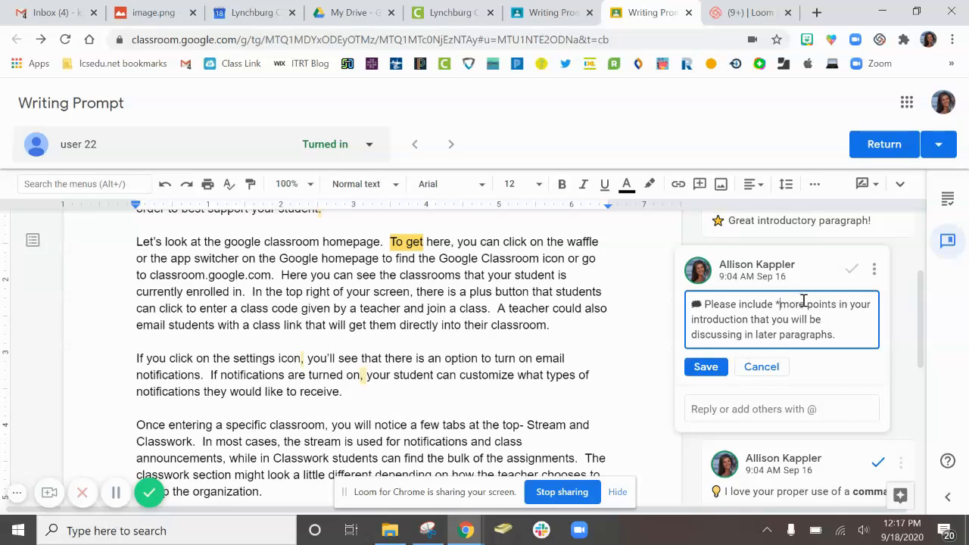
left_click(806, 306)
type("*")
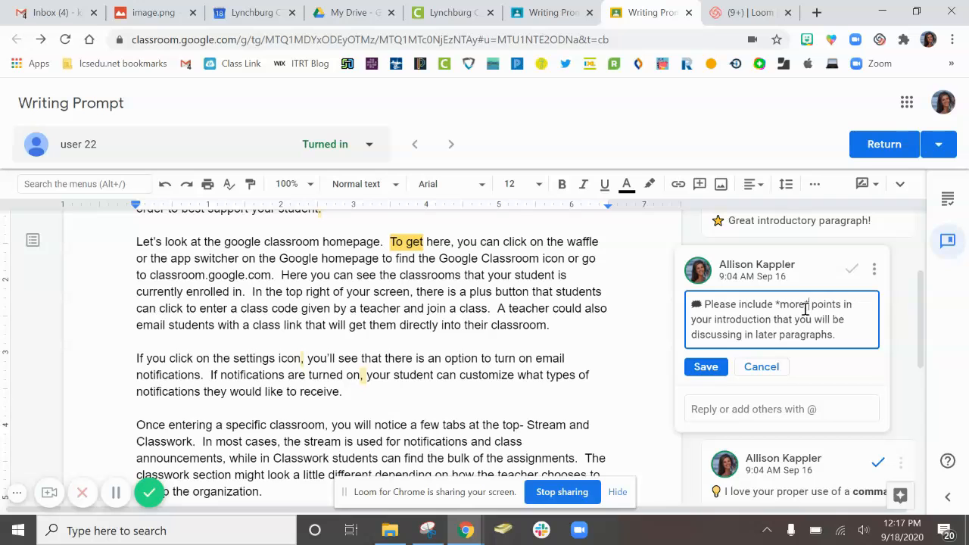
left_click(705, 367)
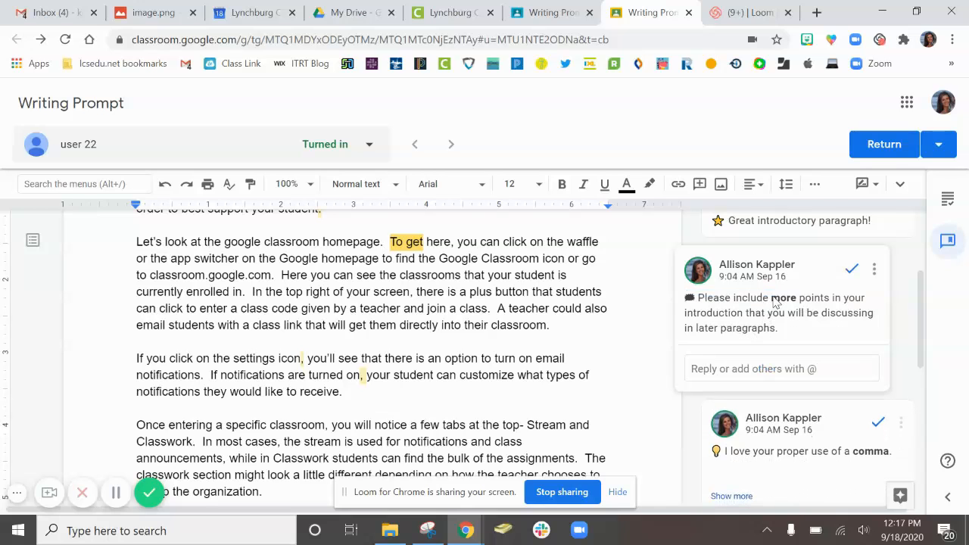
Edit the comment on "To get" so the word "more" is italic instead of bold, written as _more_, and save it.
left_click(875, 270)
left_click(839, 301)
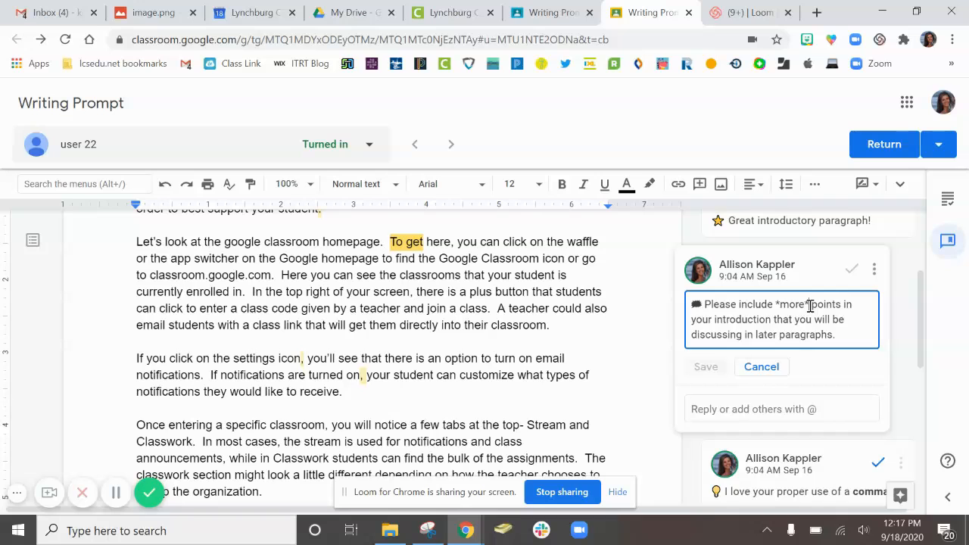
left_click(809, 305)
key("BackSpace")
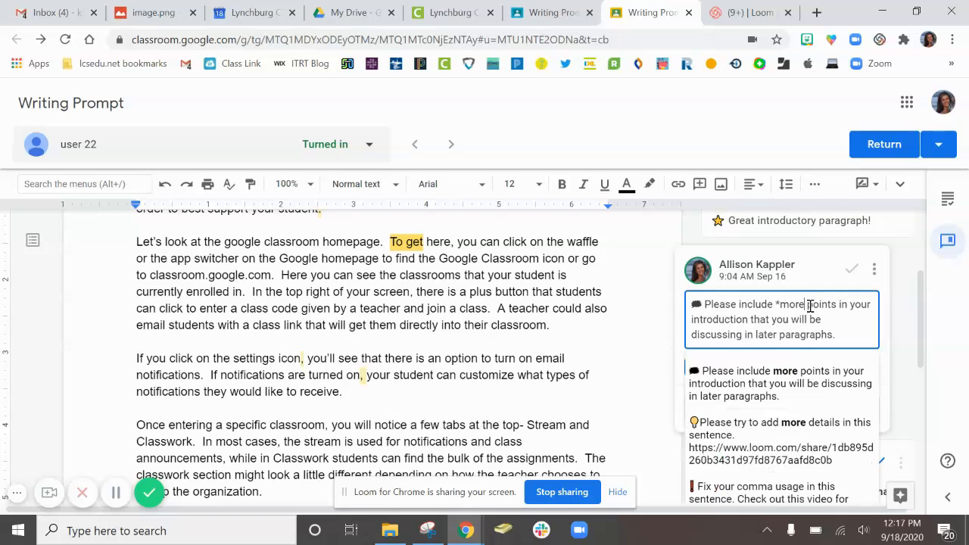
type("_")
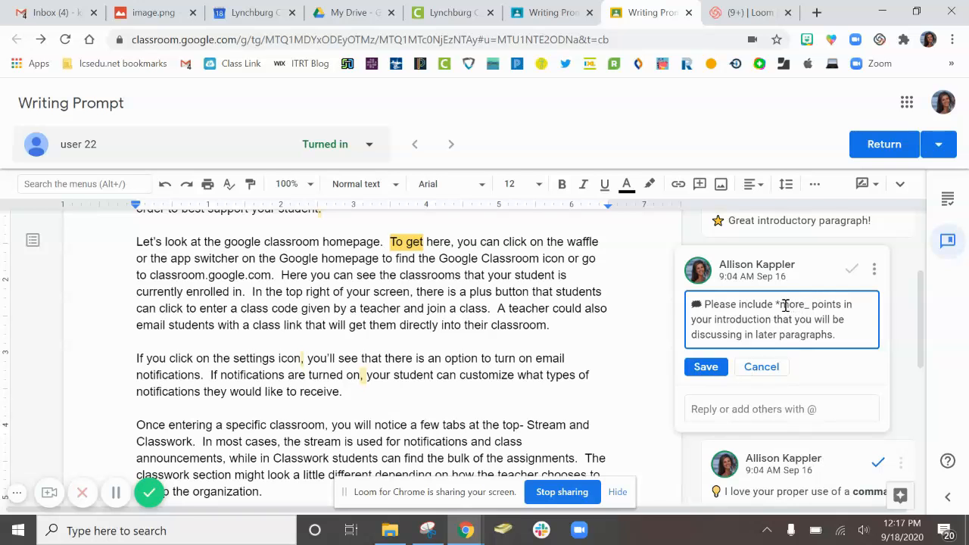
left_click(782, 305)
key("BackSpace")
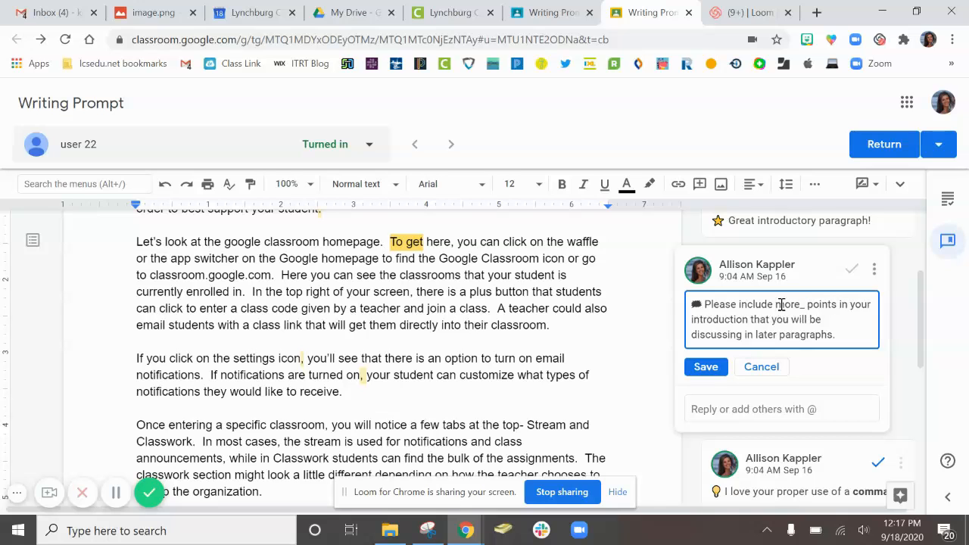
type("_")
left_click(706, 367)
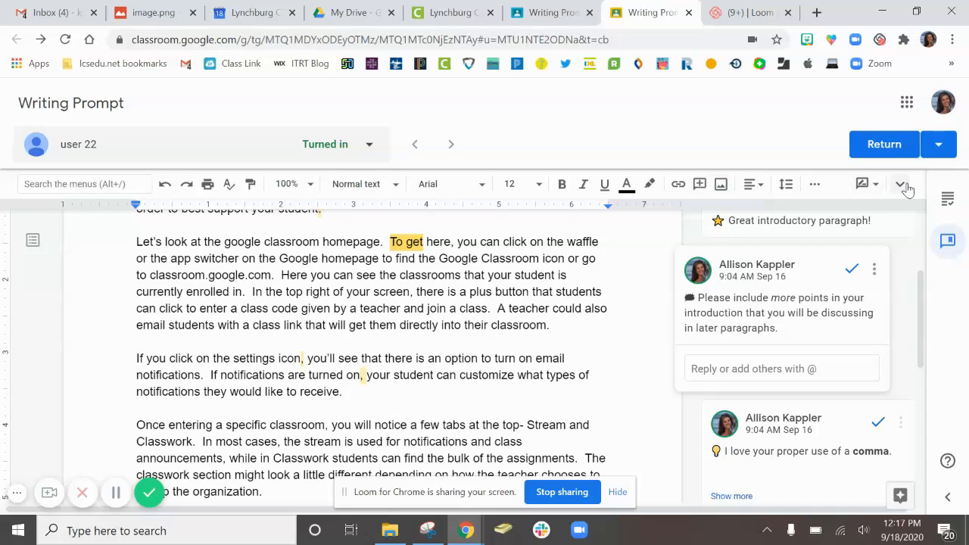
Show the grading details beside the document and look through the private comments.
left_click(948, 203)
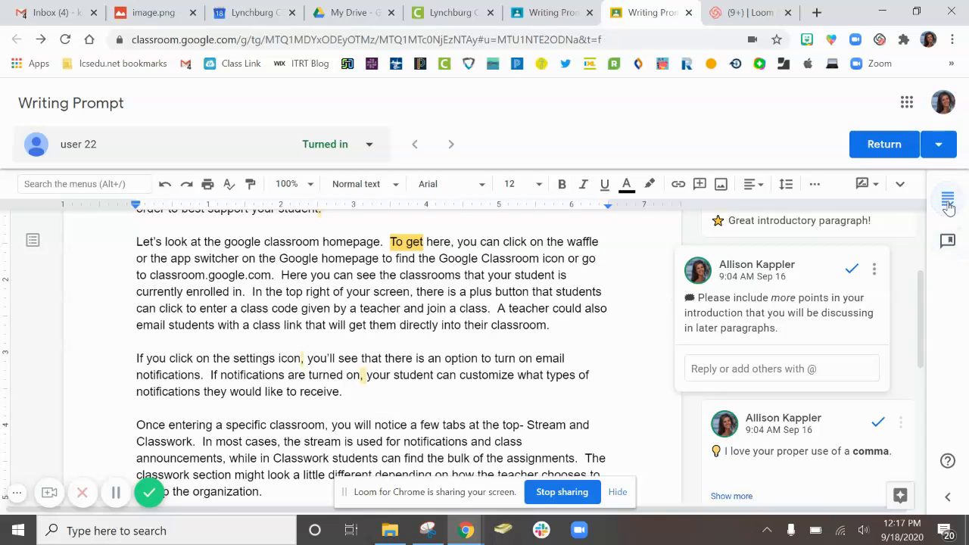
left_click(949, 500)
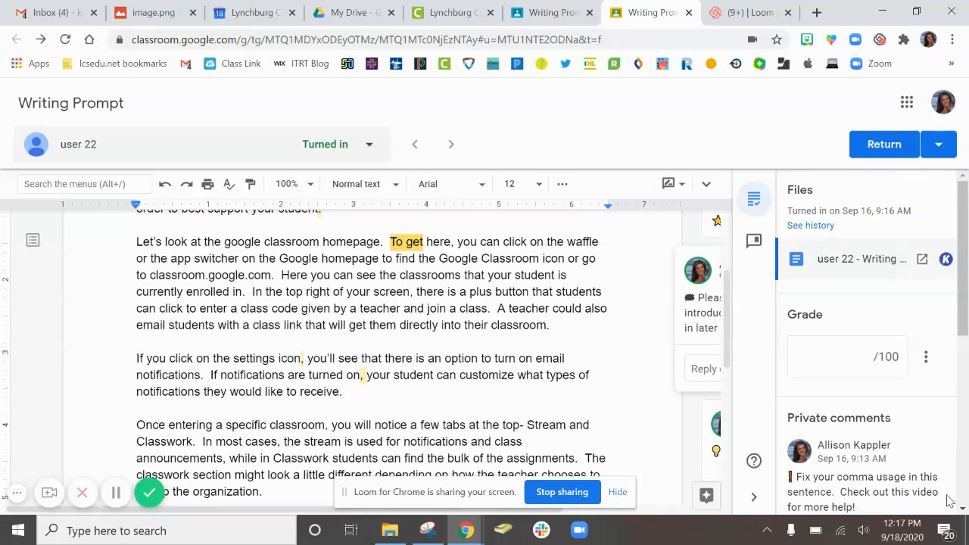
scroll(849, 420, "down", 4)
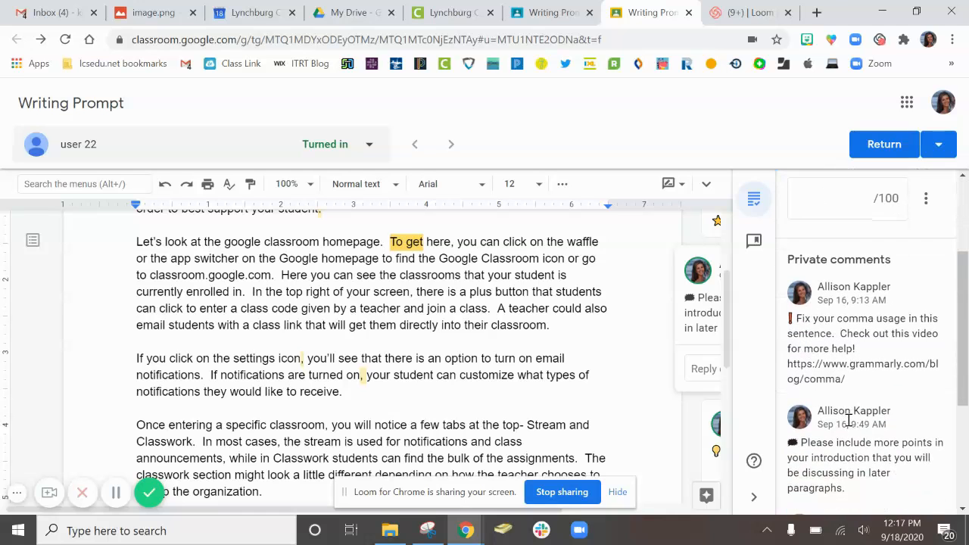
scroll(849, 420, "up", 5)
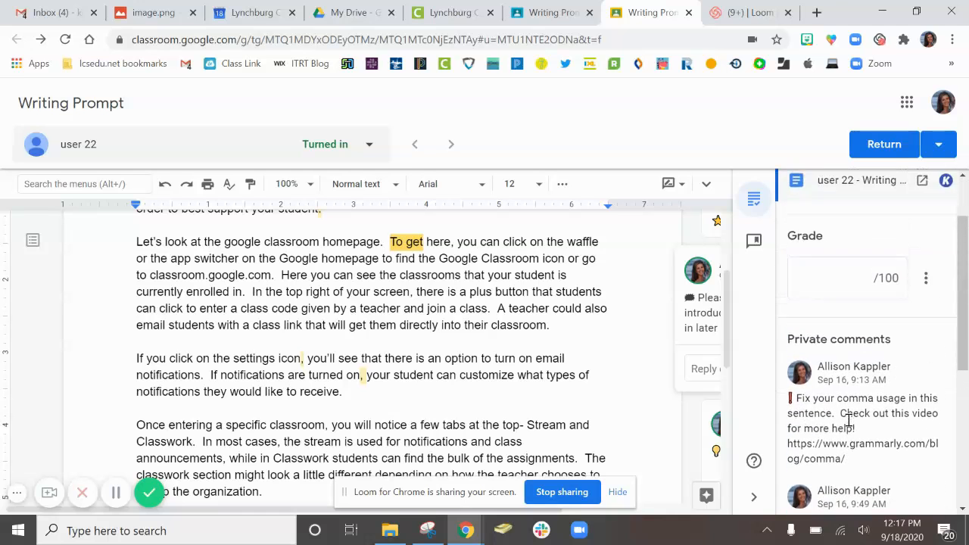
Copy the comment bank entry "Be sure to include specific examples here!" with its Loom link to the clipboard.
left_click(753, 242)
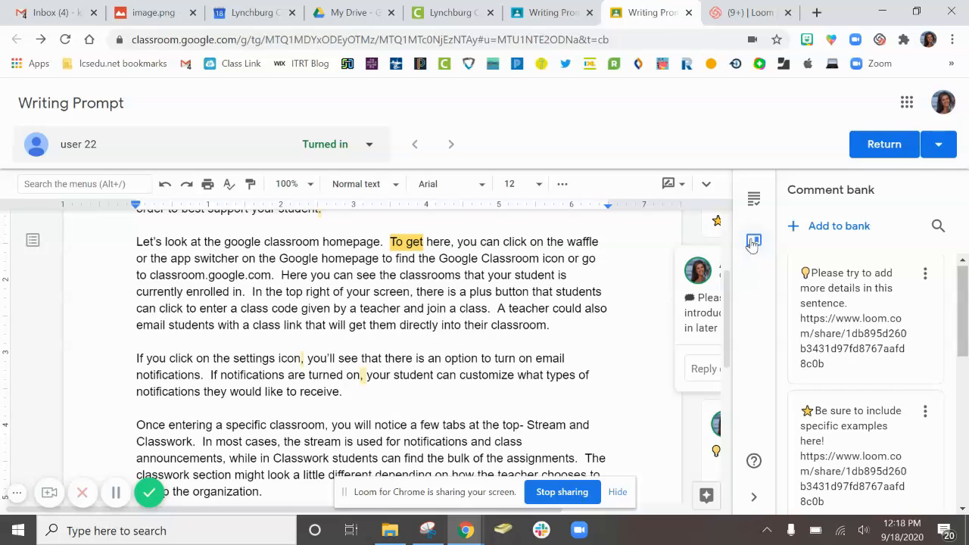
left_click(925, 411)
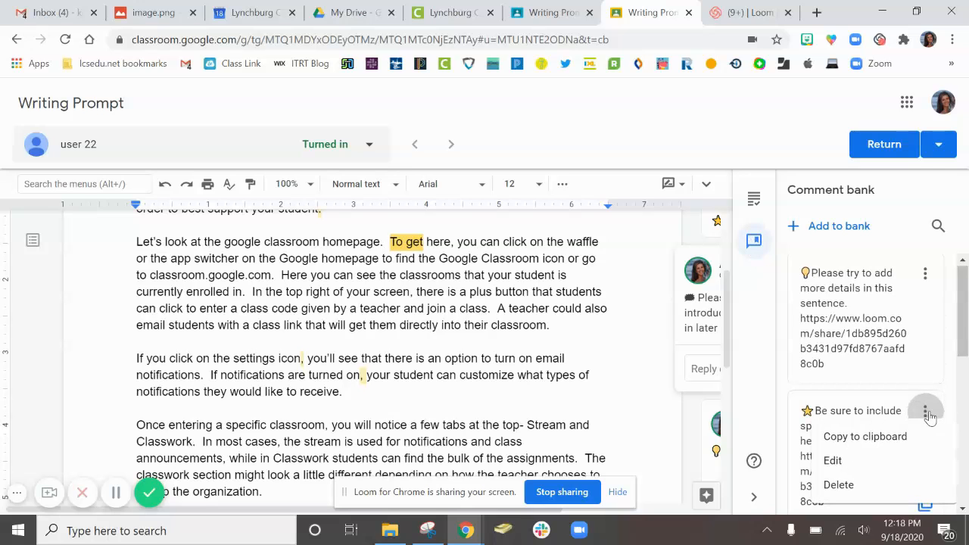
left_click(871, 438)
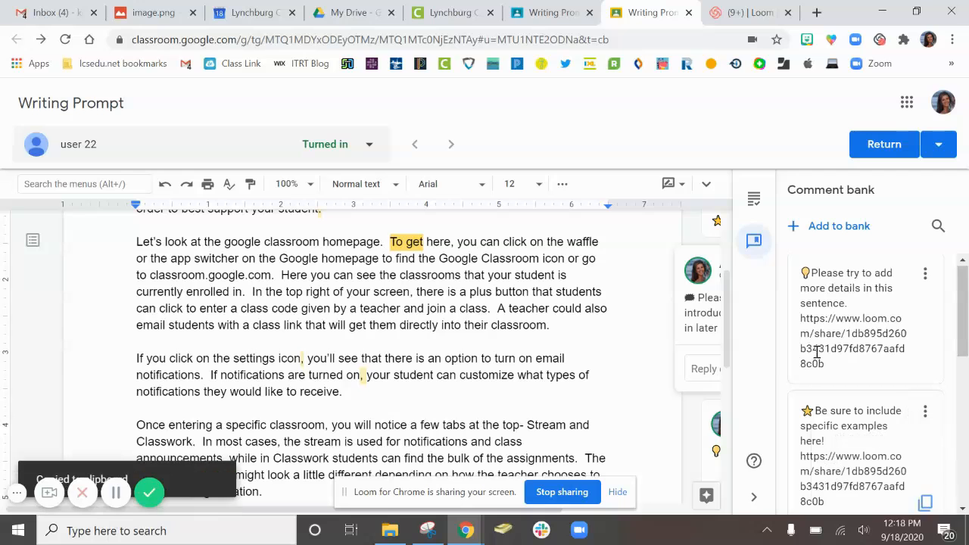
Paste the copied comment "Be sure to include specific examples here!" with its Loom link as a private comment and post it.
left_click(754, 203)
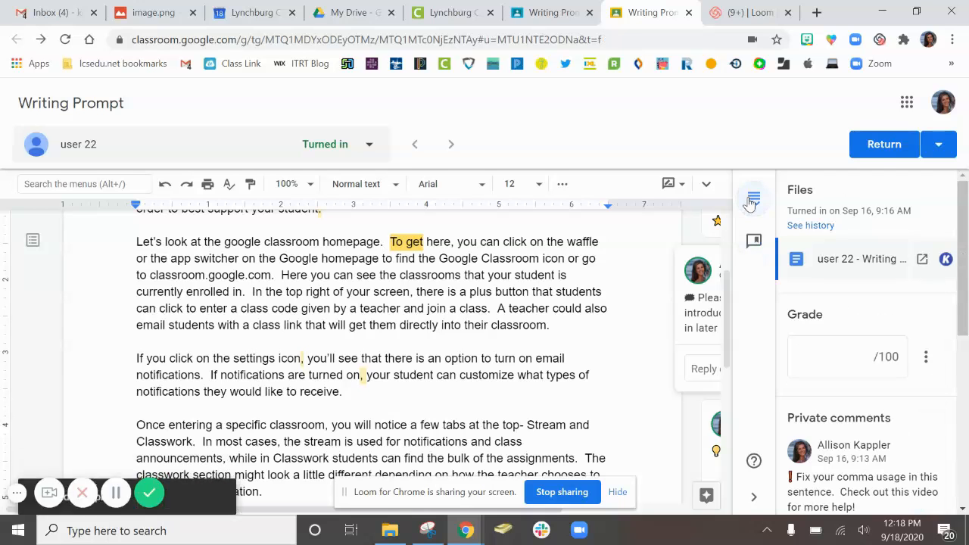
scroll(804, 403, "down", 5)
left_click(813, 446)
key("ctrl+v")
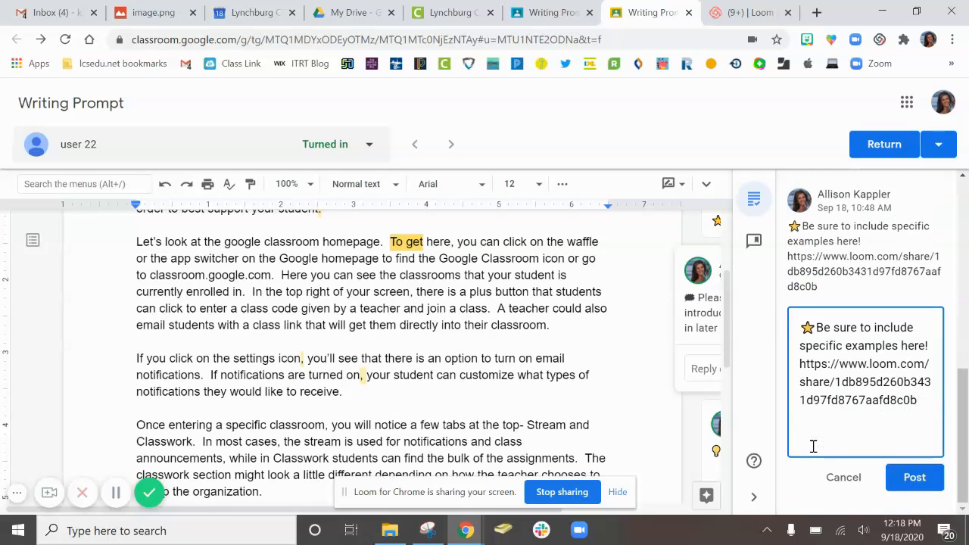
left_click(912, 478)
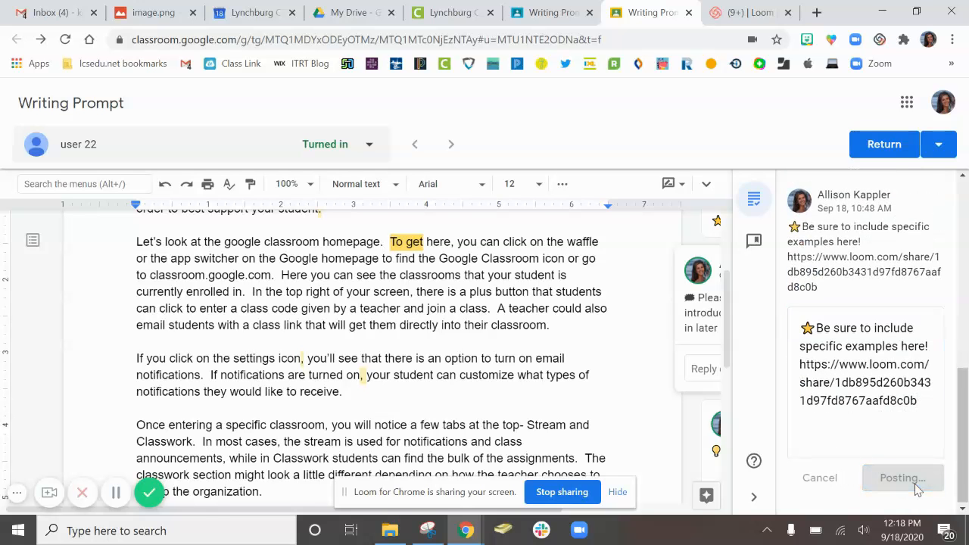